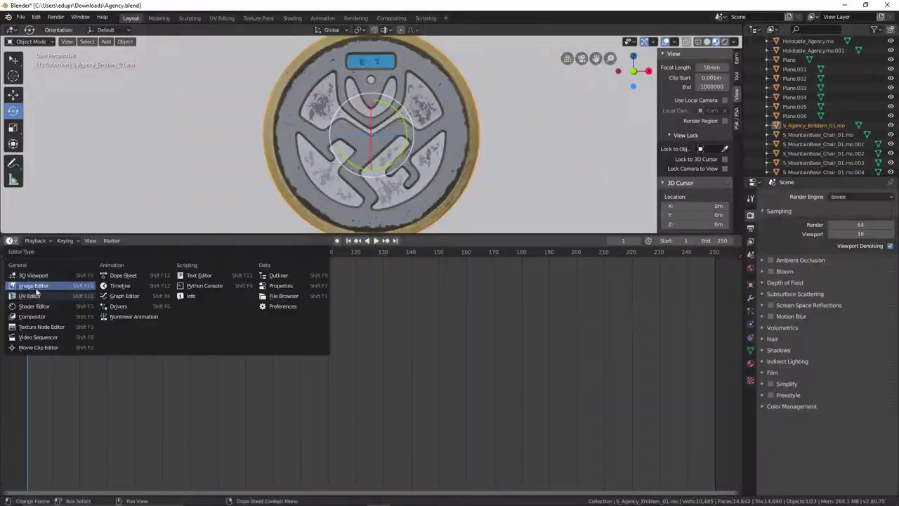
Step: Open the timeline area's editor-type list to switch it to the Shader Editor
{"action": "left_click", "coordinate": [33, 306]}
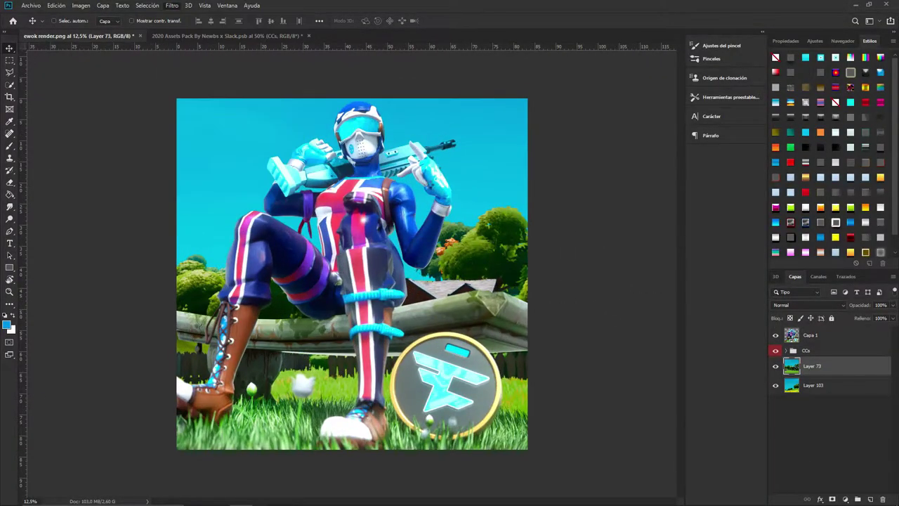
Step: Apply the Camera Raw colour grade and fit the whole image back in view
{"action": "key", "text": "Return"}
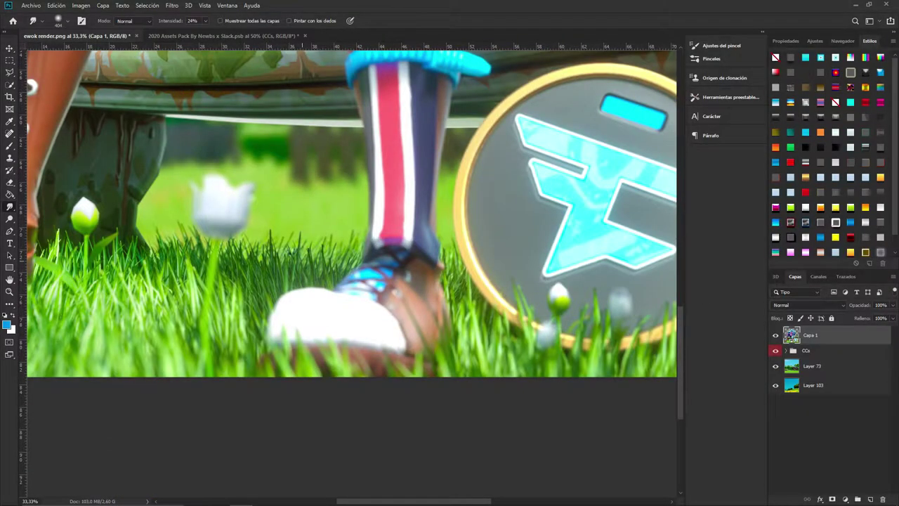
{"action": "key", "text": "ctrl+minus"}
{"action": "key", "text": "ctrl+minus"}
{"action": "key", "text": "ctrl+minus"}
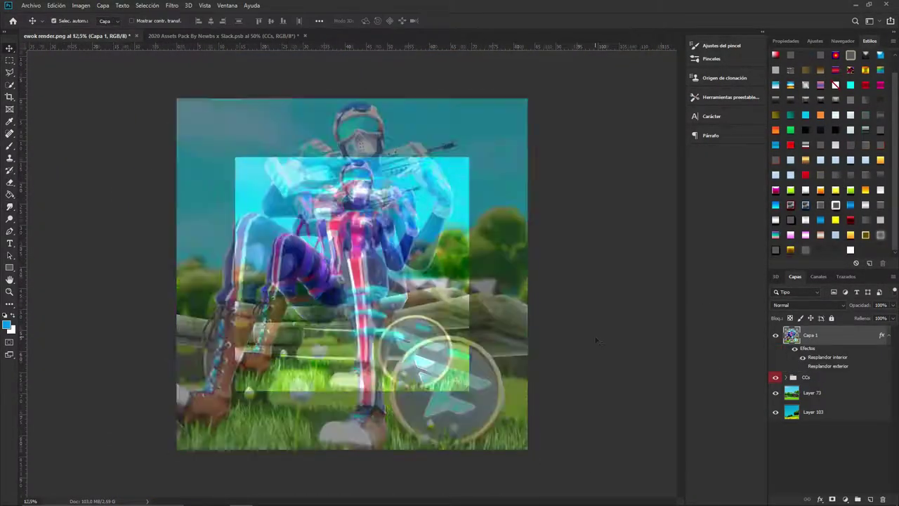
{"action": "left_click", "coordinate": [839, 41]}
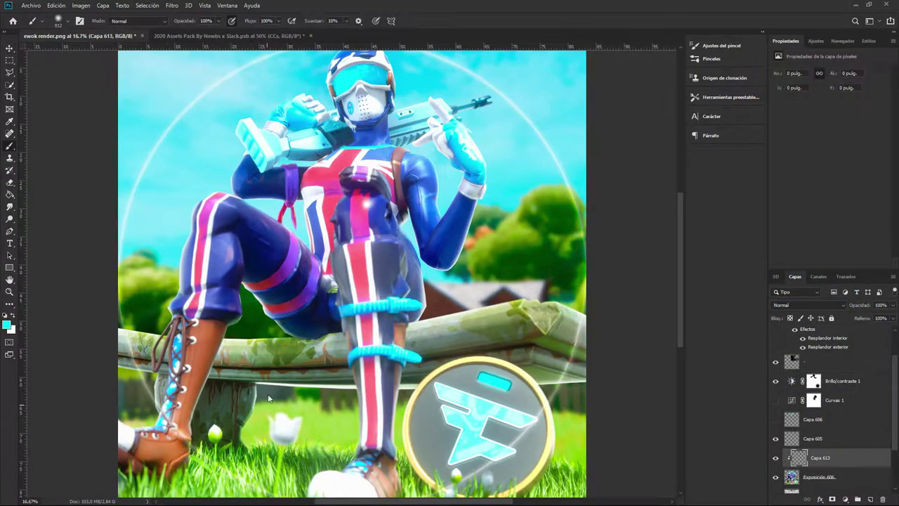
Step: Size the brush for the glow ring, toggle the Capa 613 ring layer, and bring up the Open dialog
{"action": "right_click", "coordinate": [268, 399]}
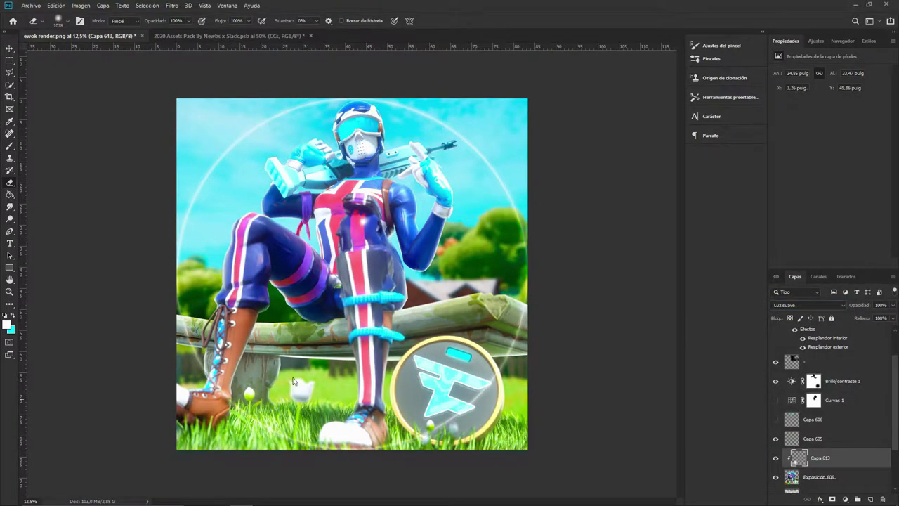
{"action": "key", "text": "ctrl+plus"}
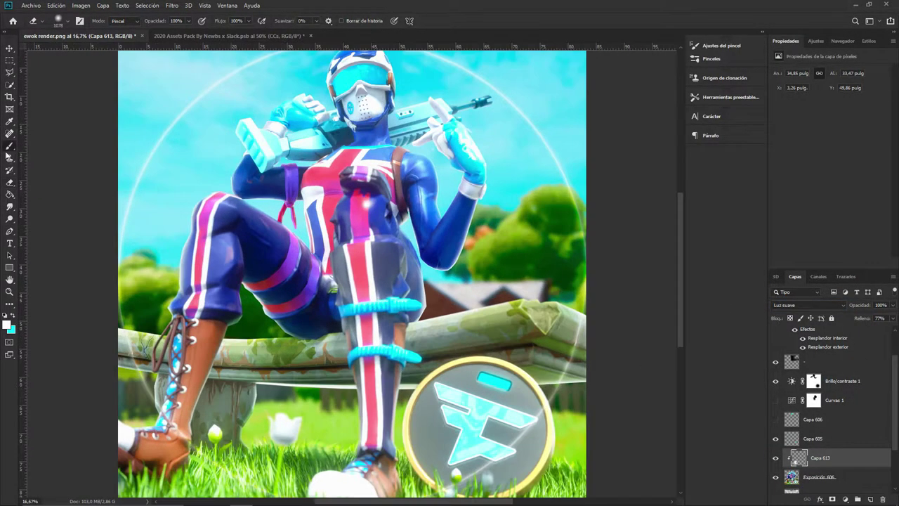
{"action": "key", "text": "ctrl+minus"}
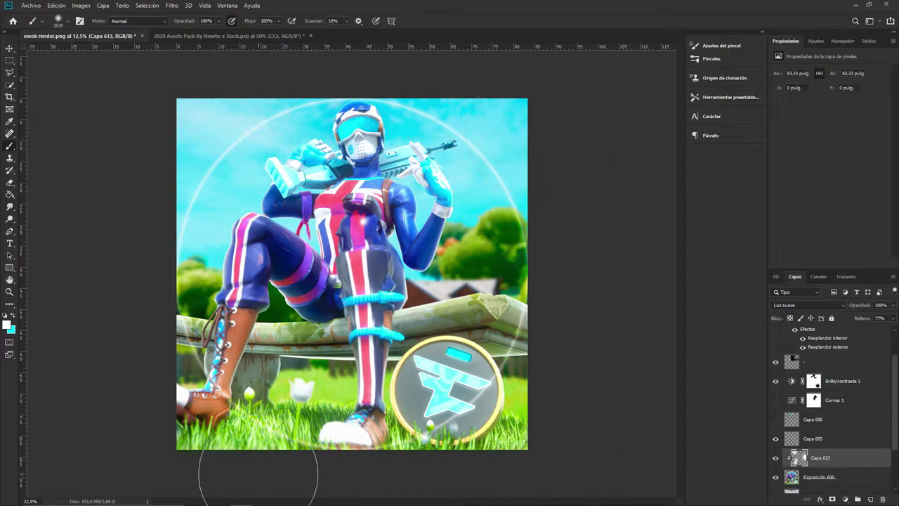
{"action": "left_click", "coordinate": [775, 458]}
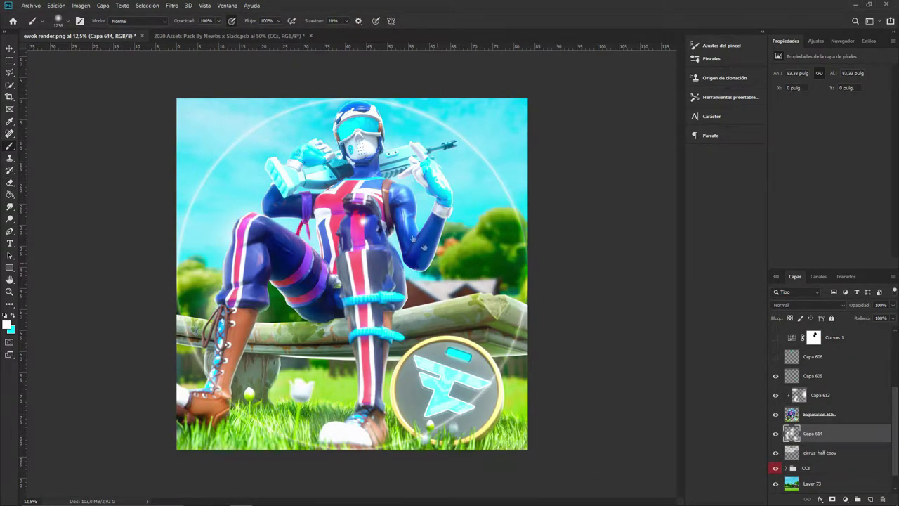
{"action": "key", "text": "ctrl+o"}
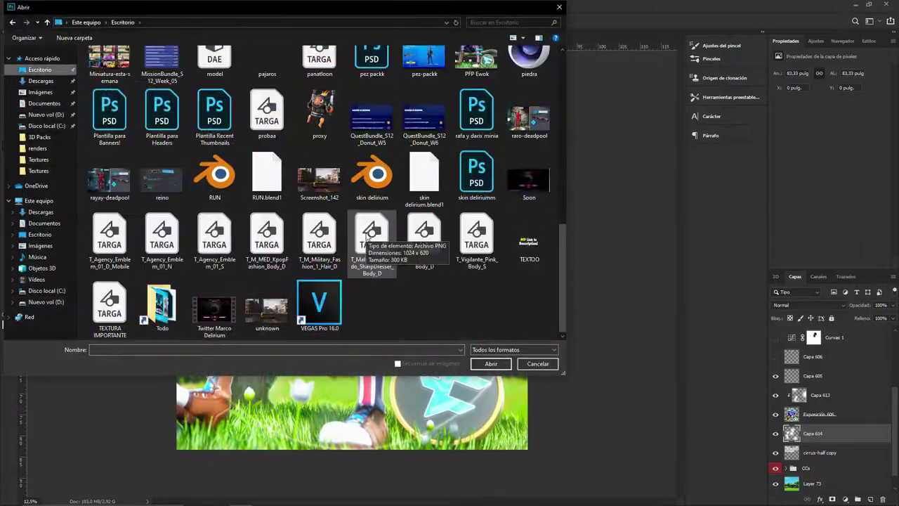
Step: Open pajaros.png, drag the birds into the sky, and soften them with Gaussian blur
{"action": "scroll", "coordinate": [245, 233], "scroll_direction": "down", "scroll_amount": 5}
{"action": "double_click", "coordinate": [316, 179]}
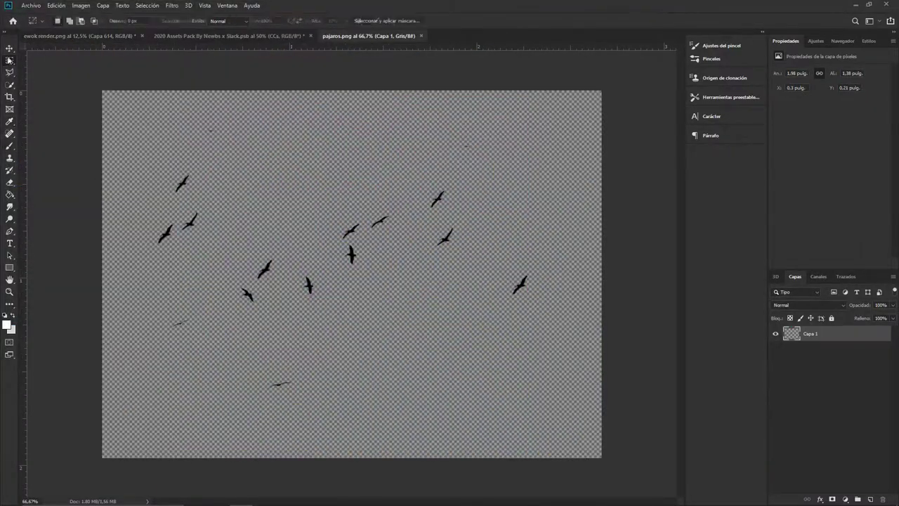
{"action": "left_click_drag", "start_coordinate": [302, 204], "coordinate": [295, 160]}
{"action": "left_click", "coordinate": [172, 5]}
{"action": "left_click", "coordinate": [210, 74]}
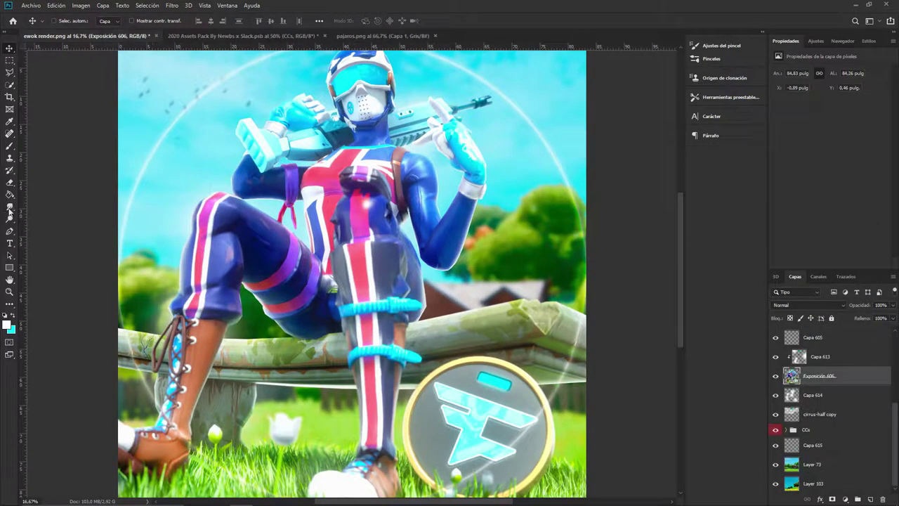
{"action": "key", "text": "ctrl+minus"}
{"action": "key", "text": "ctrl+minus"}
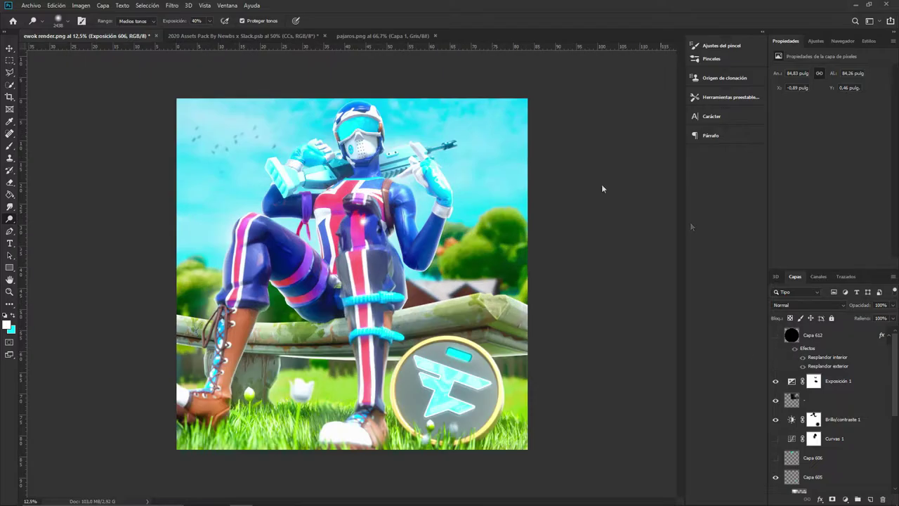
Step: Apply a Camera Raw filter to the composite and select the Exposición 1 adjustment layer
{"action": "left_click", "coordinate": [171, 5]}
{"action": "left_click", "coordinate": [211, 60]}
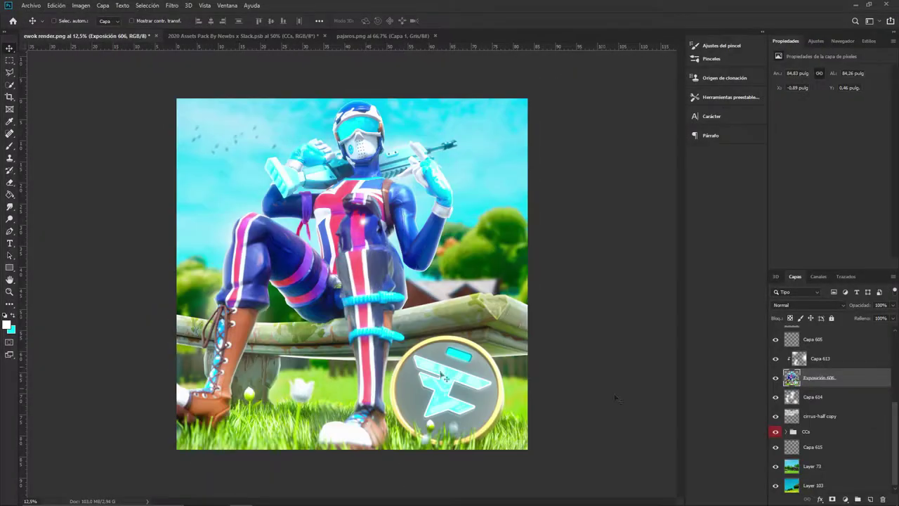
{"action": "left_click", "coordinate": [860, 382]}
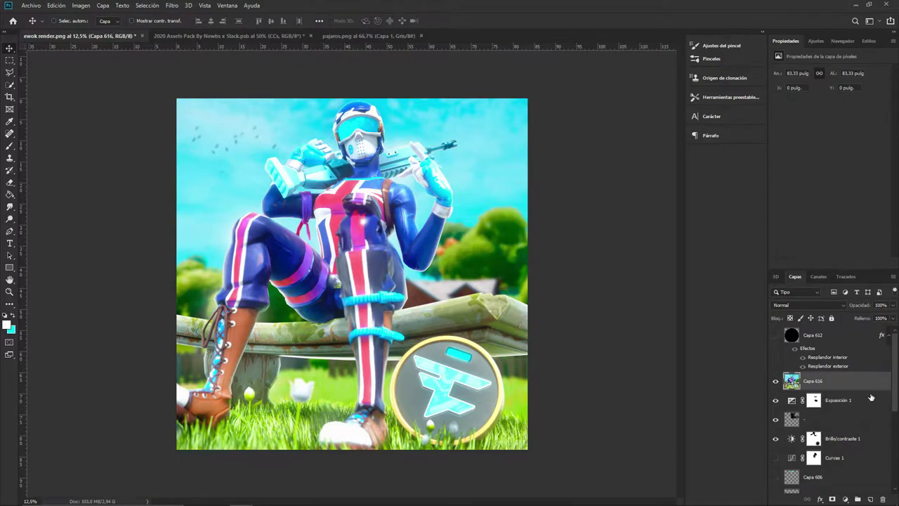
Step: Duplicate Capa 616, Gaussian-blur the copy at 70% opacity, then add the Bright CC group
{"action": "left_click", "coordinate": [812, 381]}
{"action": "key", "text": "ctrl+j"}
{"action": "left_click", "coordinate": [171, 5]}
{"action": "left_click", "coordinate": [337, 179]}
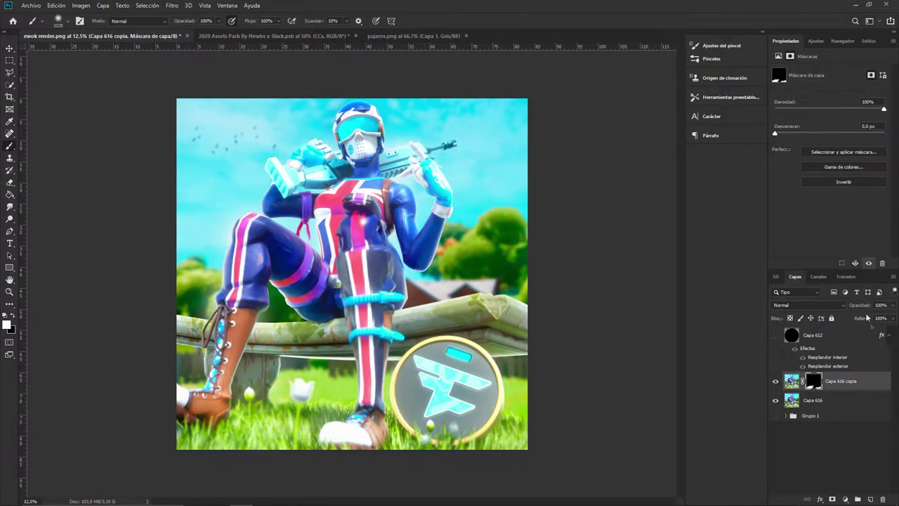
{"action": "key", "text": "ctrl+plus"}
{"action": "key", "text": "ctrl+minus"}
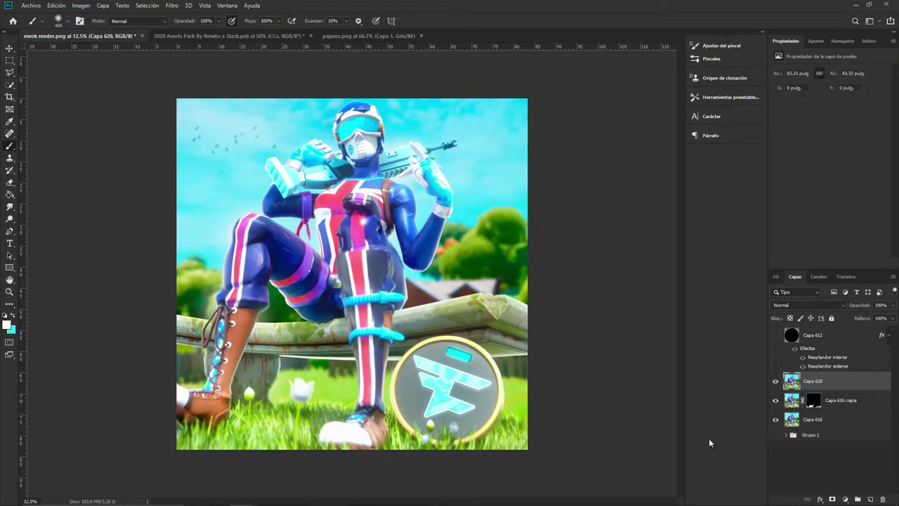
{"action": "left_click", "coordinate": [776, 378]}
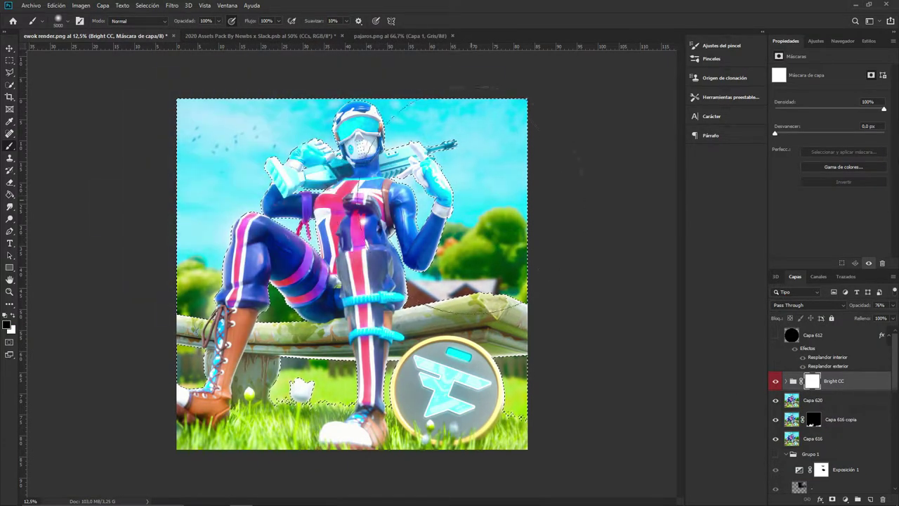
Step: Mask Bright CC to the character selection, deselect, and stamp all visible layers into a new layer
{"action": "key", "text": "alt+Tab"}
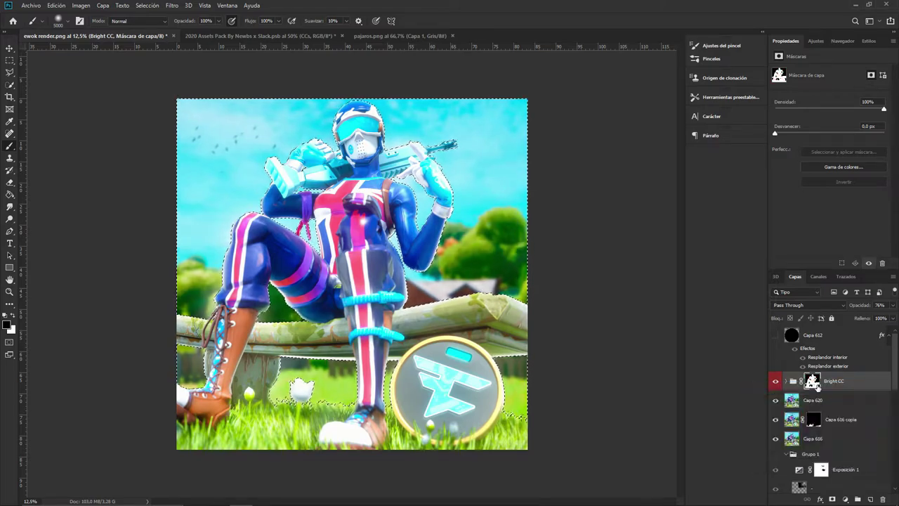
{"action": "key", "text": "ctrl+d"}
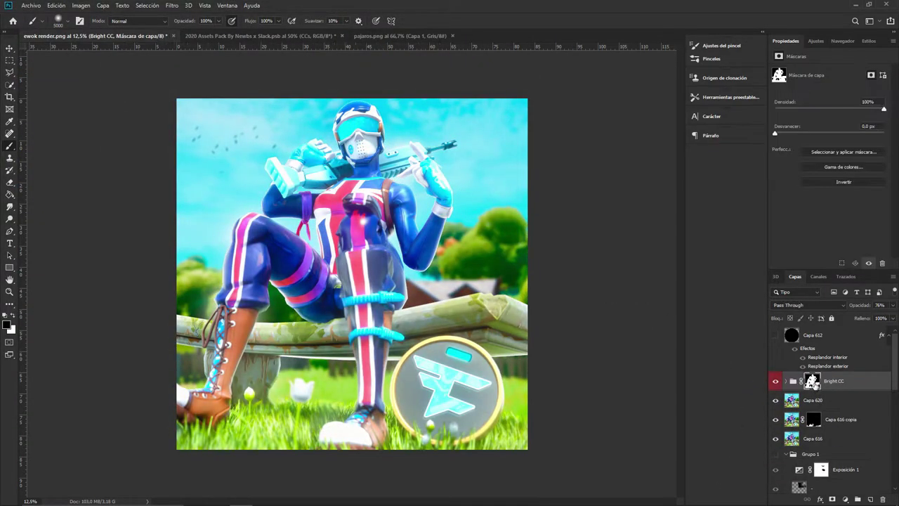
{"action": "key", "text": "ctrl+shift+alt+e"}
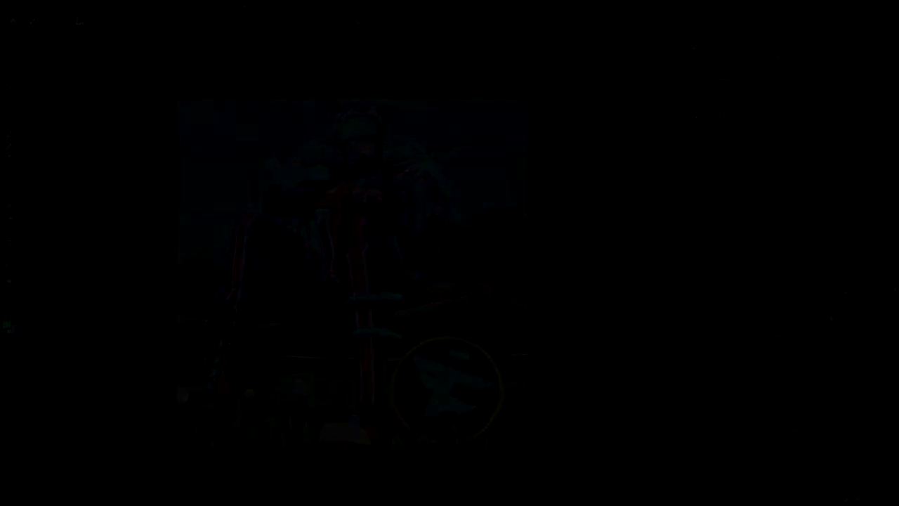